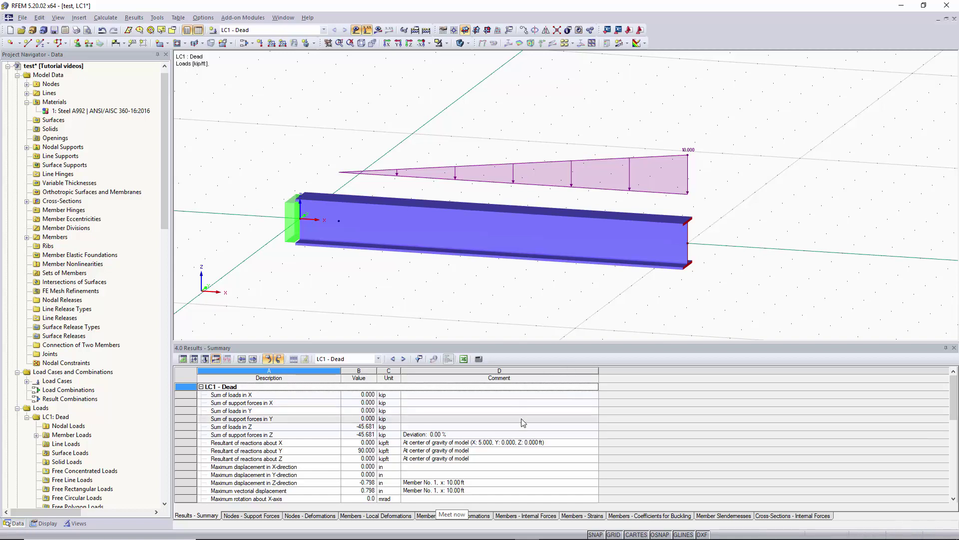
# Create a new 3D model named "Video 4" in the Tutorial videos project.
pyautogui.click(11, 31)
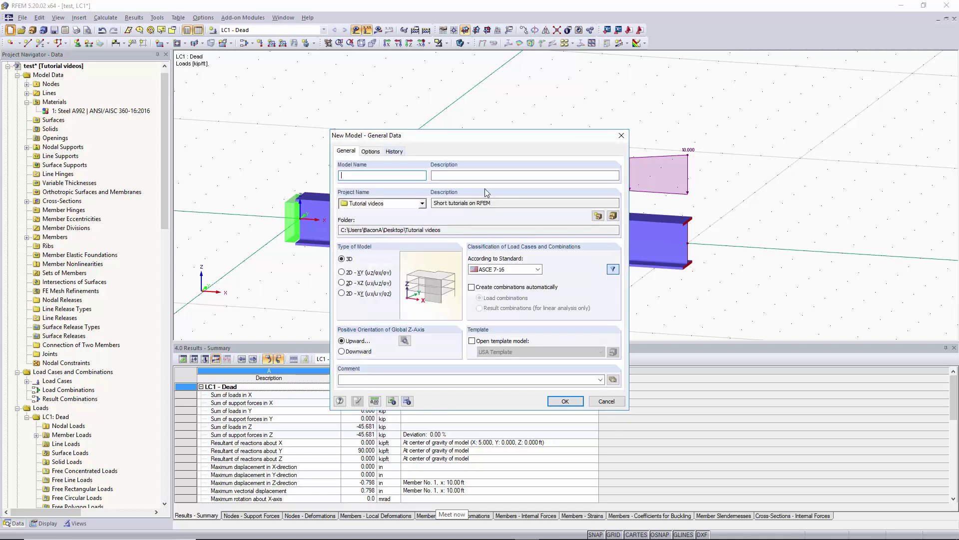
pyautogui.write('Video 4')
pyautogui.click(569, 401)
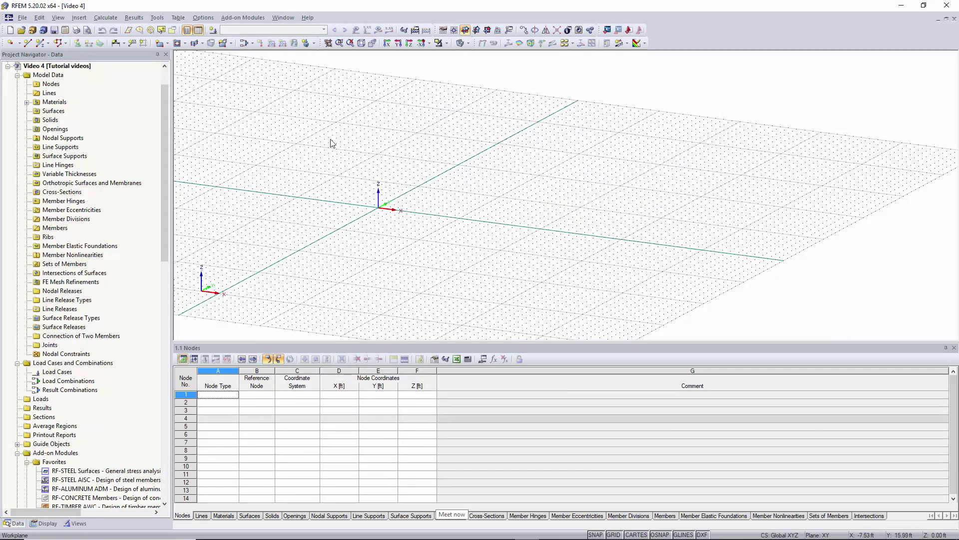
# Place two standard nodes graphically, one at the grid origin and one at X 10 ft, Y 0, Z 0.
pyautogui.click(97, 21)
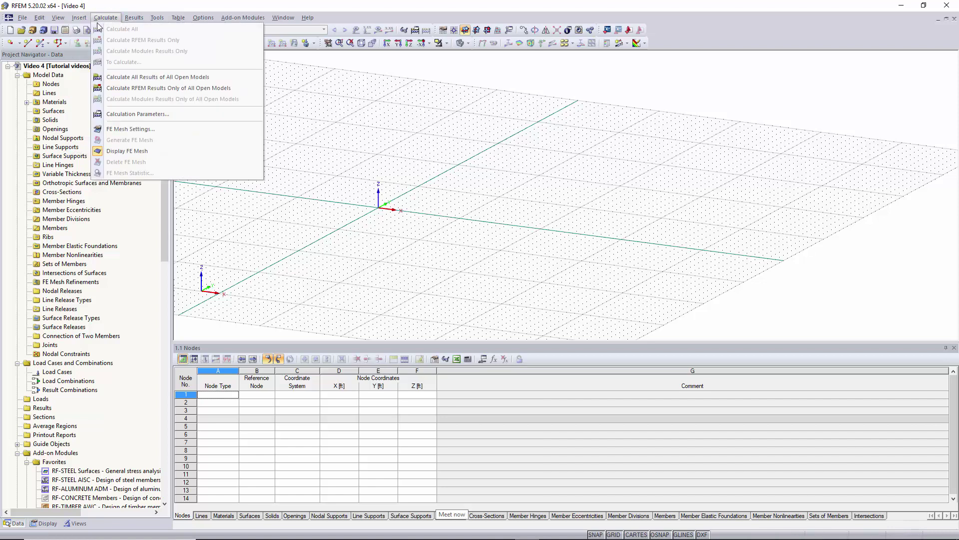
pyautogui.moveTo(79, 18)
pyautogui.moveTo(130, 29)
pyautogui.moveTo(257, 31)
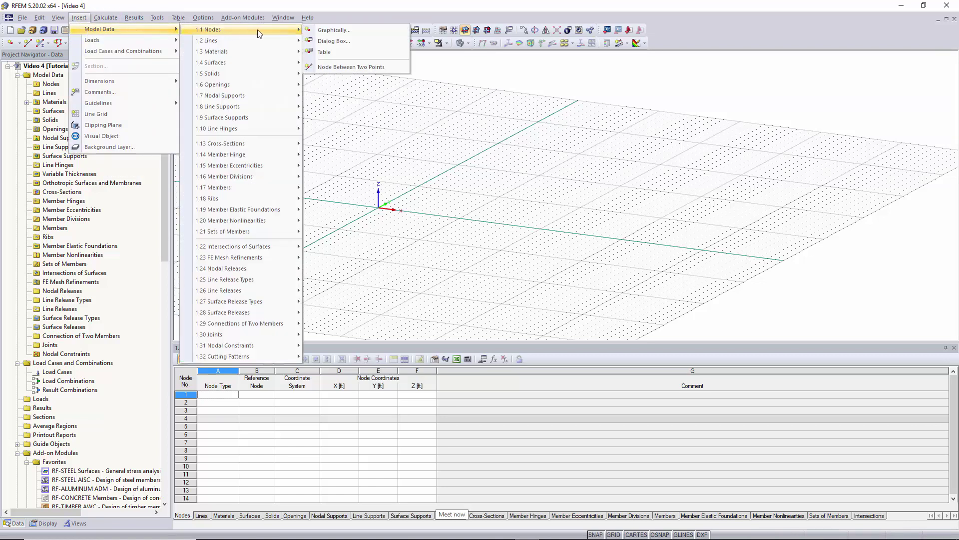
pyautogui.click(345, 31)
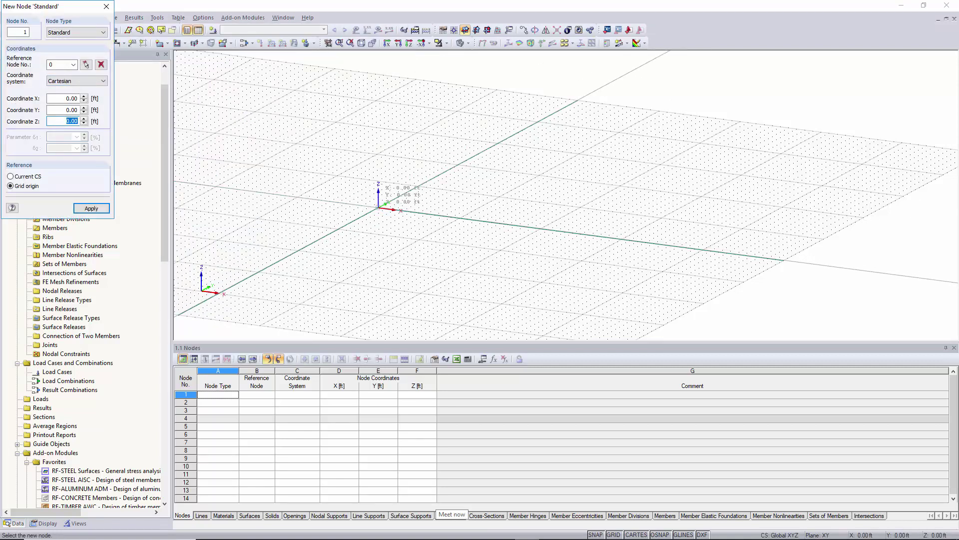
pyautogui.click(379, 208)
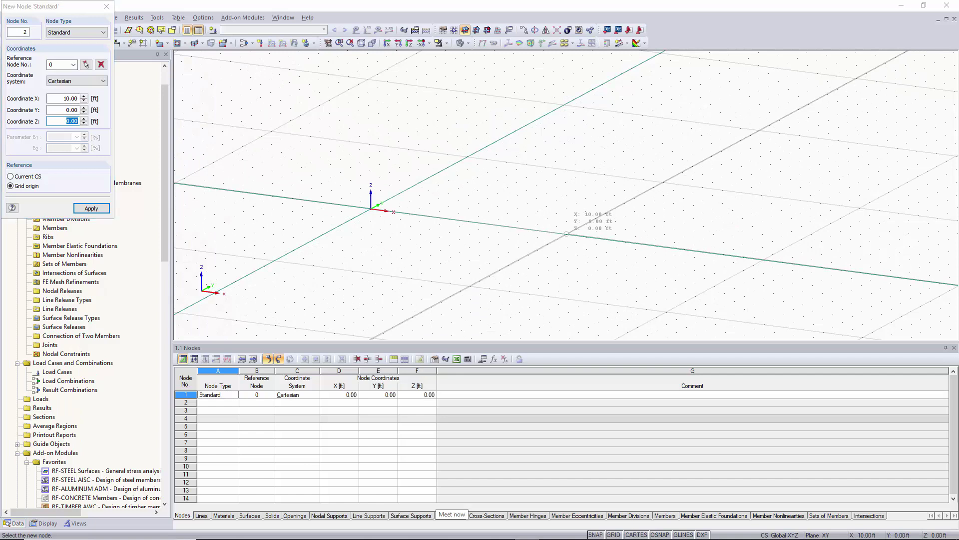
pyautogui.click(567, 233)
pyautogui.press('Escape')
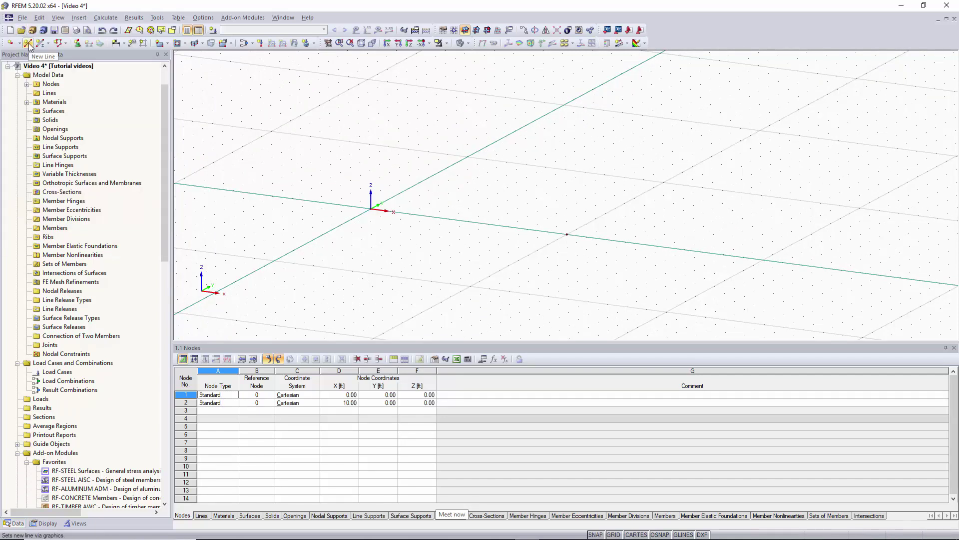
# Draw a straight line from the node at the origin to the node at X 10 ft.
pyautogui.click(29, 44)
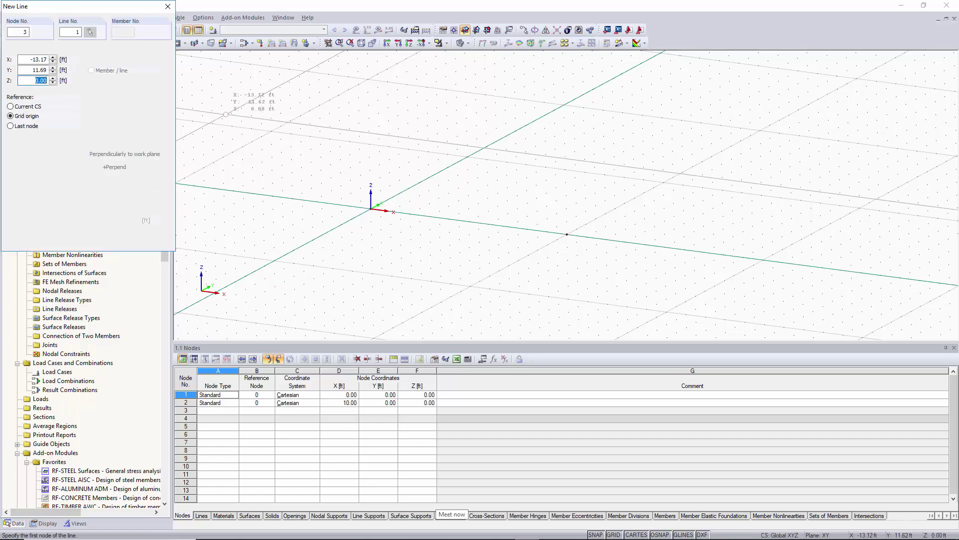
pyautogui.click(371, 209)
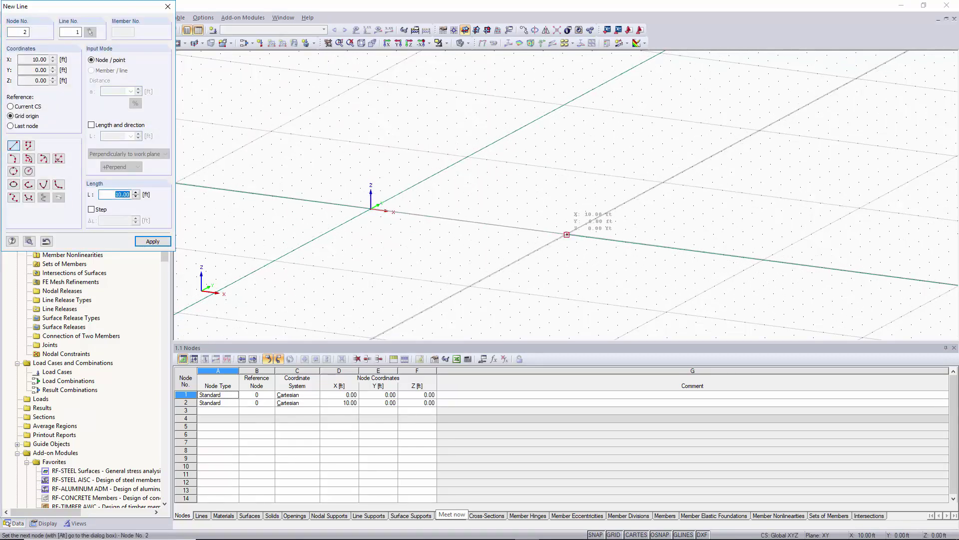
pyautogui.click(566, 235)
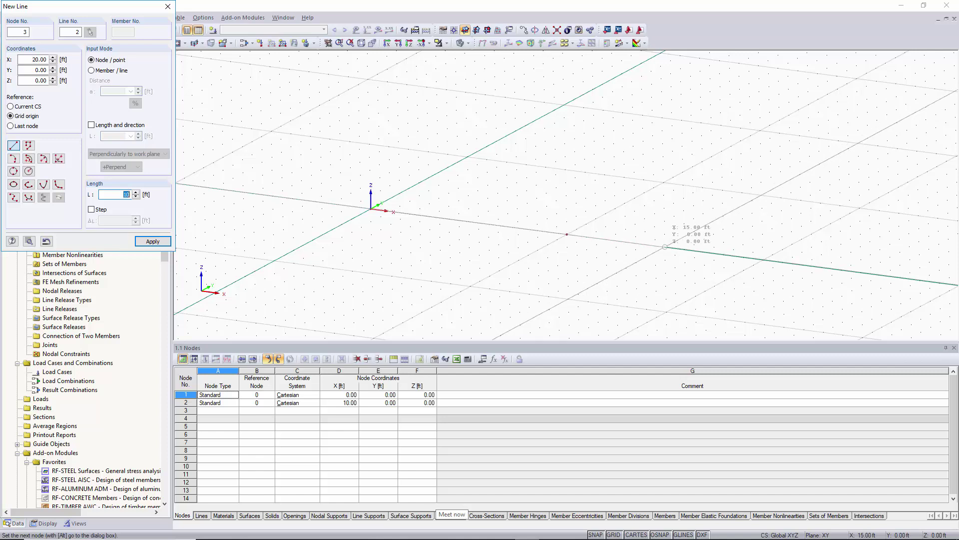
# Extend the line by a second 10 ft segment to X 20 ft, finish the line command and undo that segment.
pyautogui.press('Return')
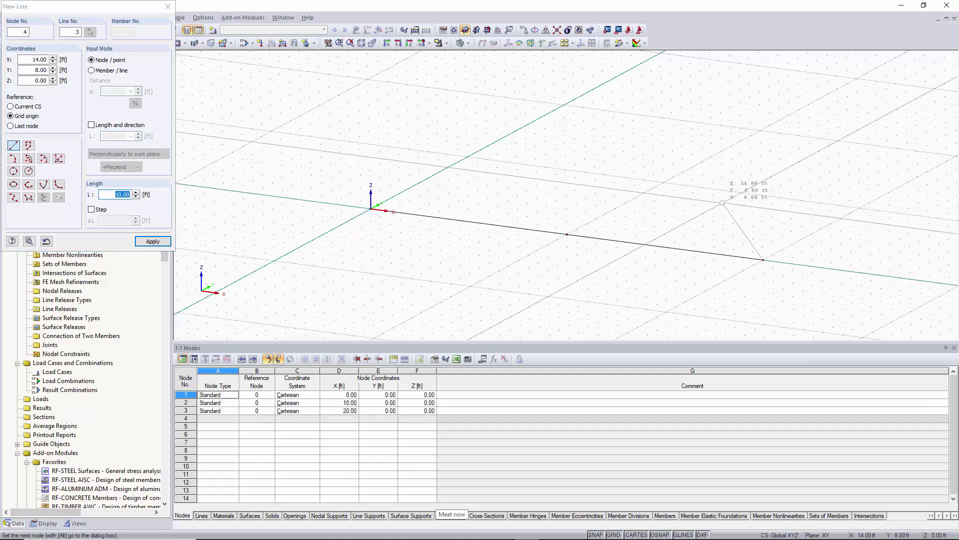
pyautogui.rightClick(721, 202)
pyautogui.press('Escape')
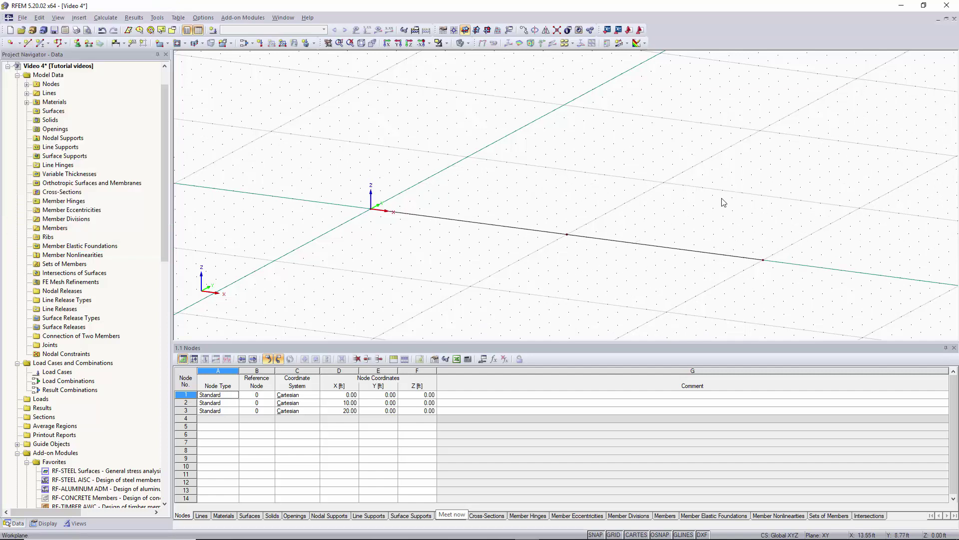
pyautogui.hotkey('ctrl', 'z')
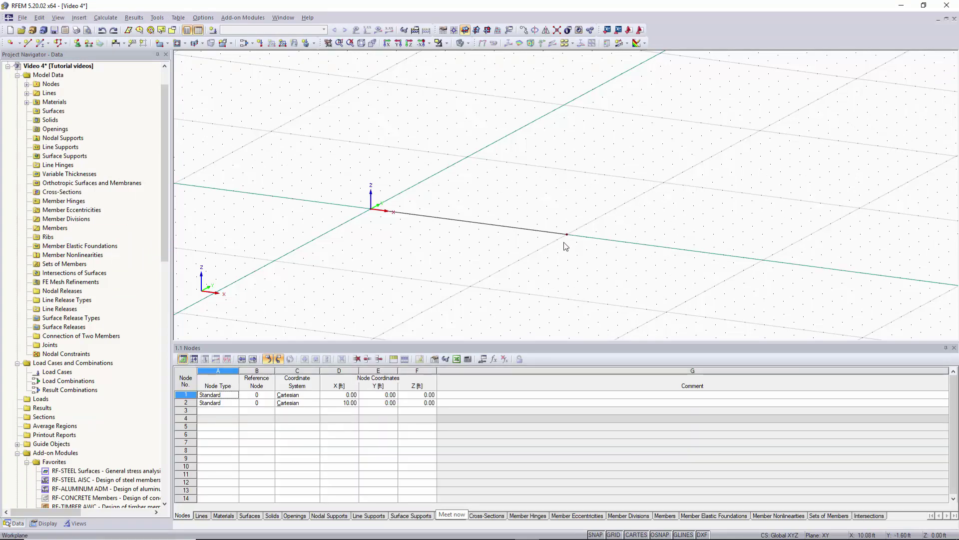
# Check which material is predefined in the model data.
pyautogui.scroll(1, 503, 182)
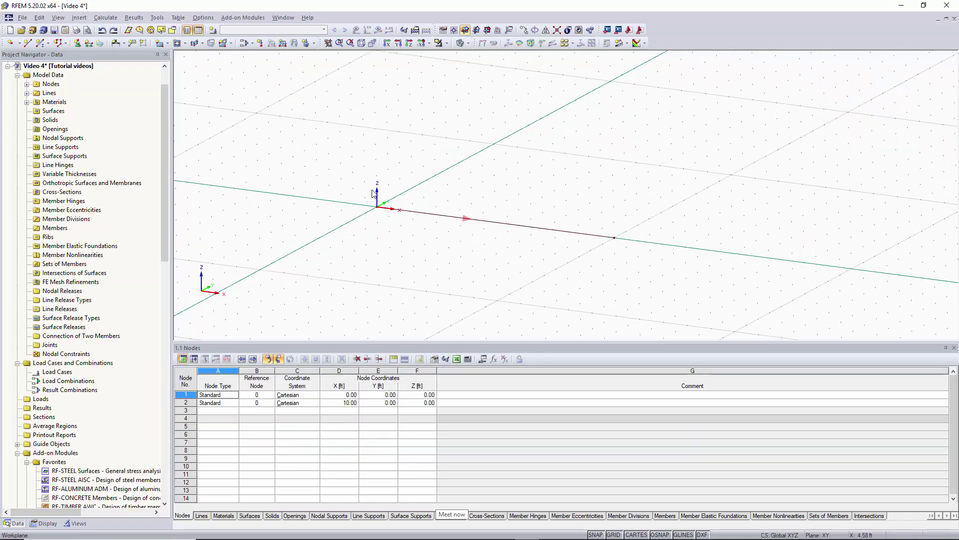
pyautogui.click(27, 103)
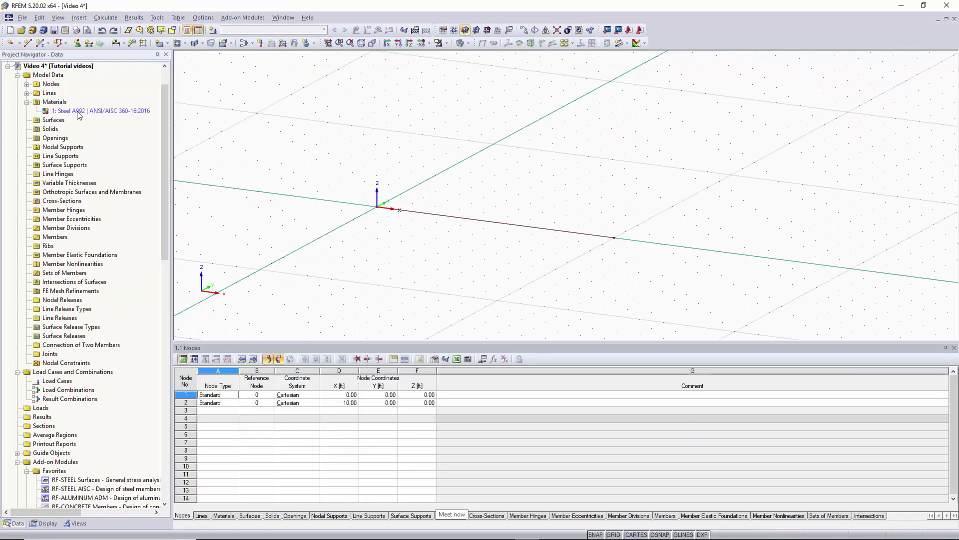
pyautogui.click(27, 103)
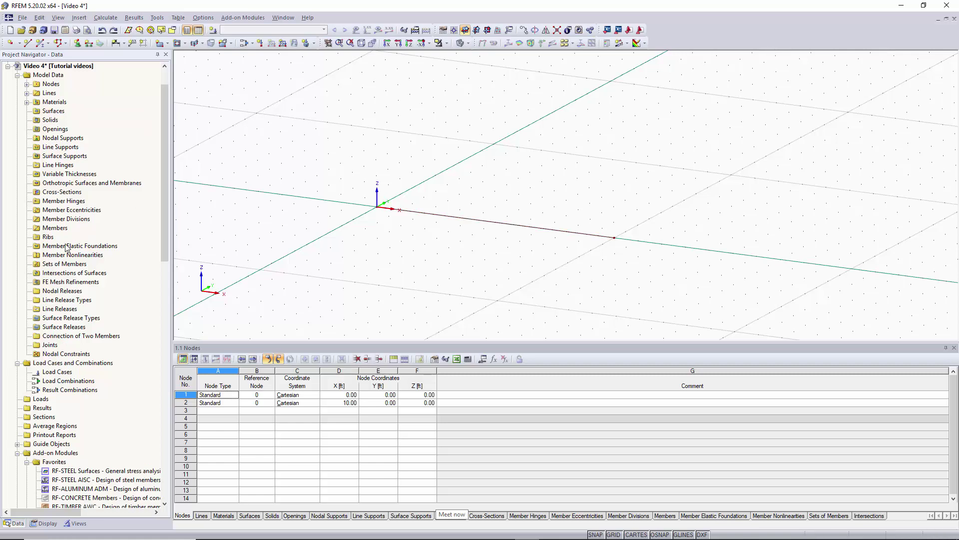
# Delete the 10 ft line together with its two end nodes.
pyautogui.moveTo(584, 235); pyautogui.dragTo(624, 190, button='middle')
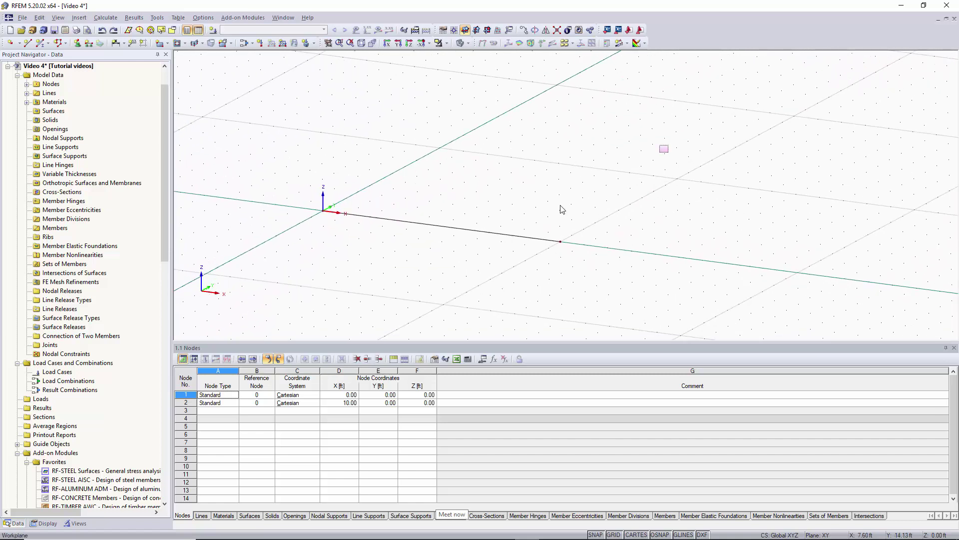
pyautogui.moveTo(665, 149); pyautogui.dragTo(268, 280)
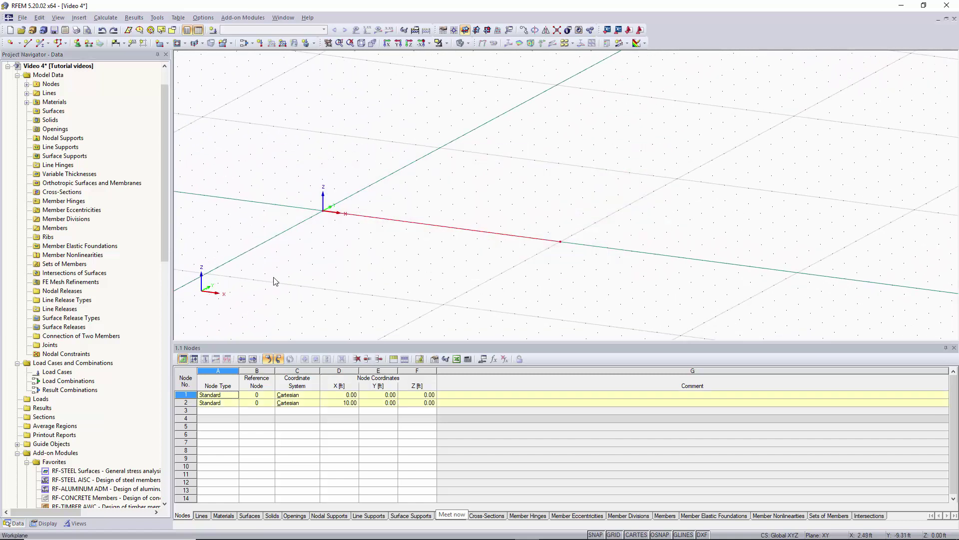
pyautogui.press('Delete')
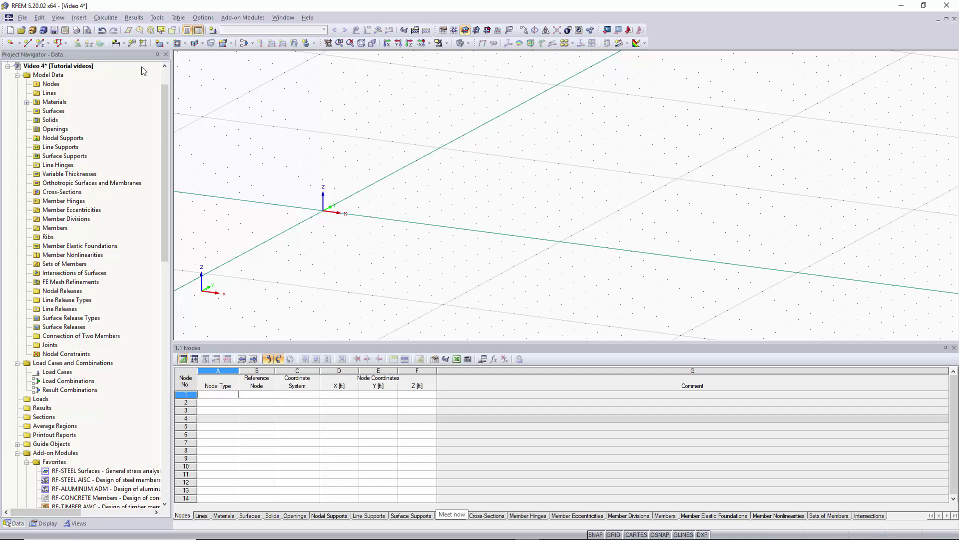
# Start a new beam member and assign it the rolled W 27x84 section from AISC 15 in Steel A992, reviewing the section's properties.
pyautogui.click(41, 44)
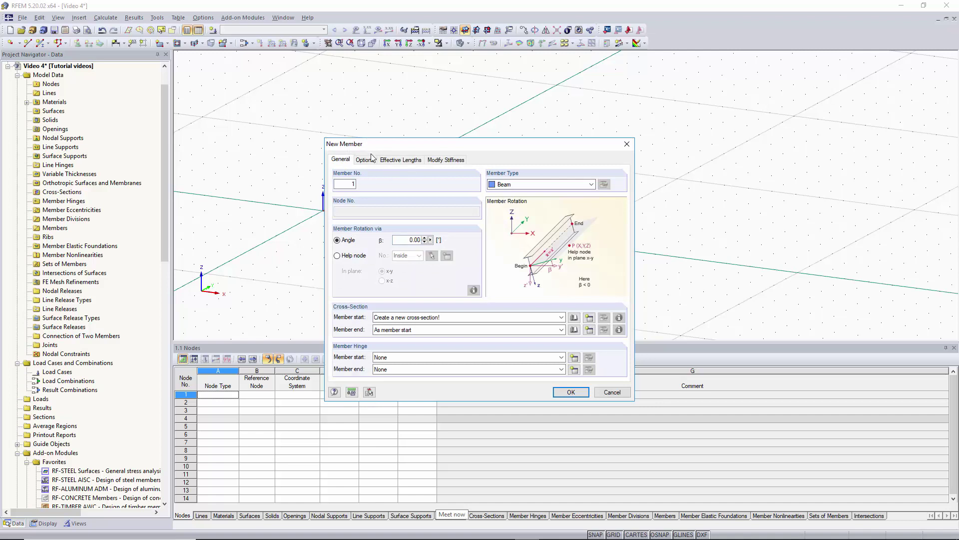
pyautogui.click(576, 319)
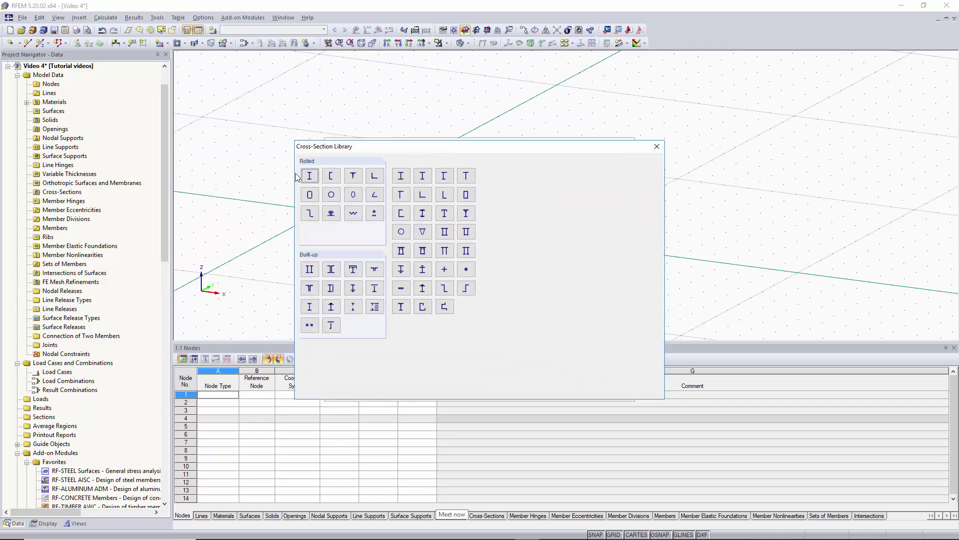
pyautogui.click(311, 176)
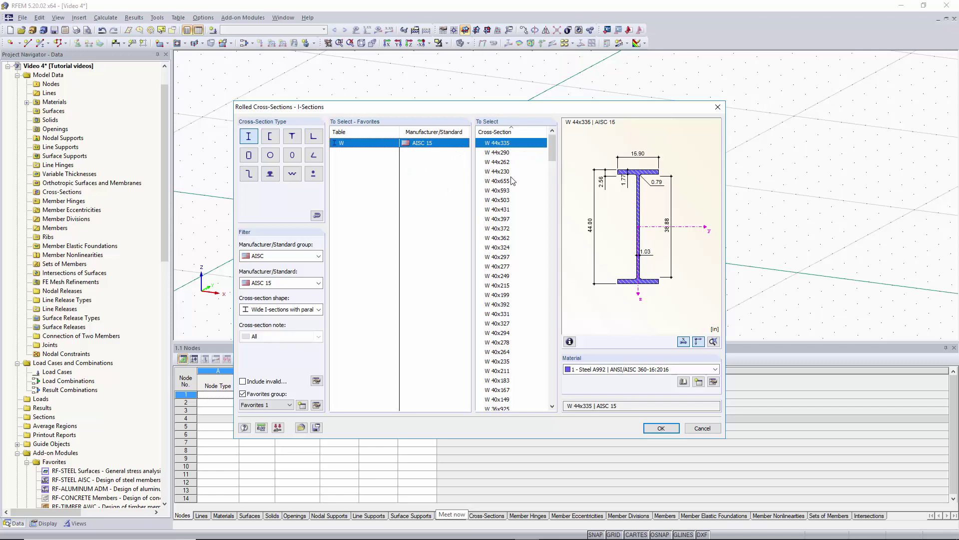
pyautogui.scroll(-3, 517, 240)
pyautogui.scroll(-20, 514, 236)
pyautogui.click(515, 237)
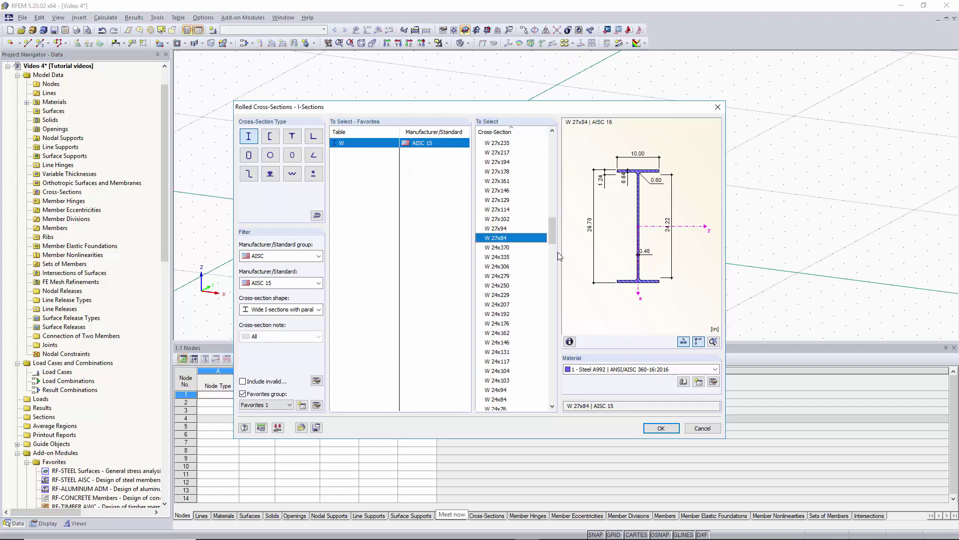
pyautogui.click(667, 429)
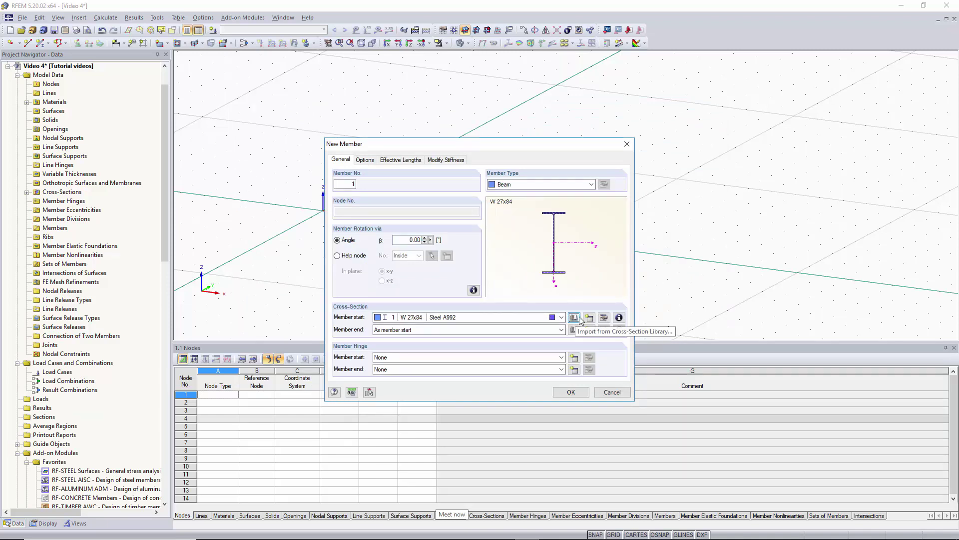
pyautogui.click(604, 318)
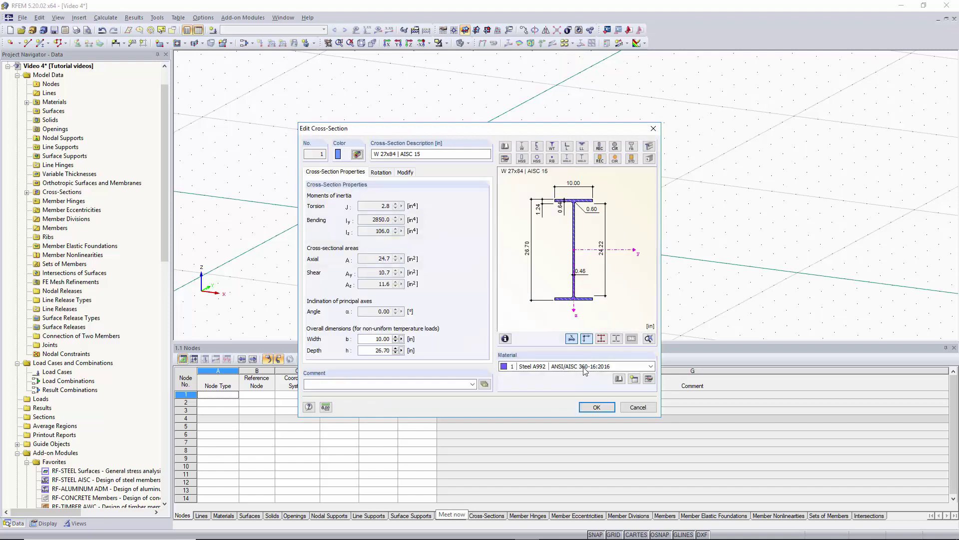
pyautogui.click(606, 408)
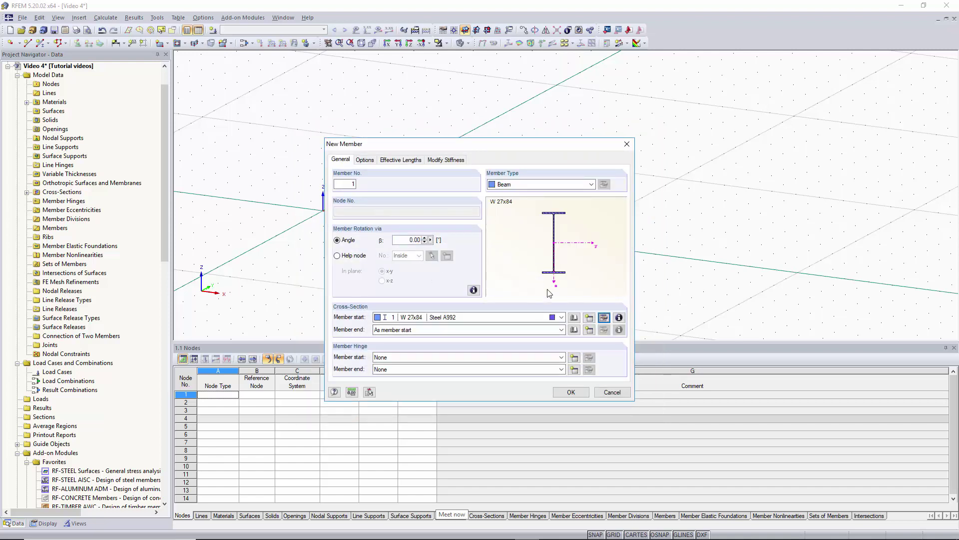
# Place the beam member from the grid origin to X 10 ft, Y 0, Z 0.
pyautogui.click(571, 392)
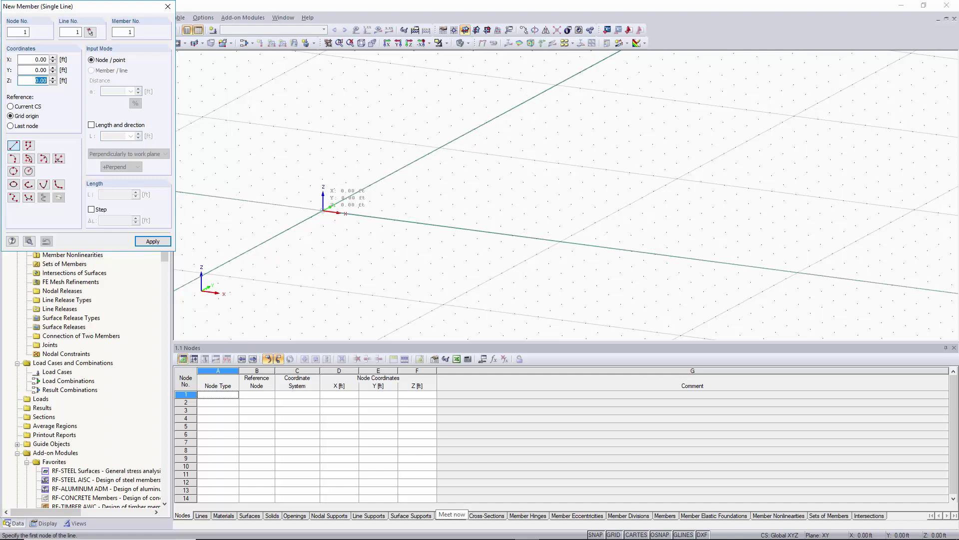
pyautogui.click(322, 211)
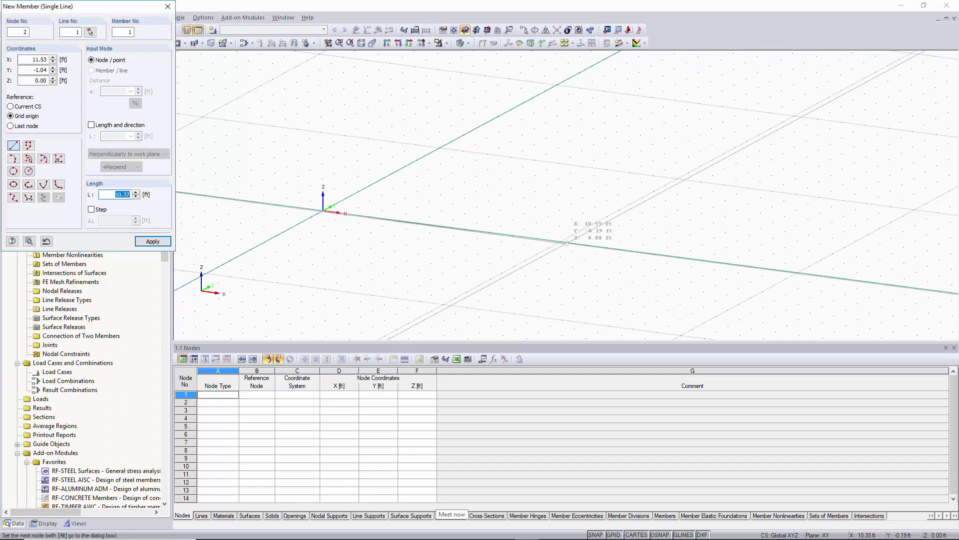
pyautogui.click(560, 242)
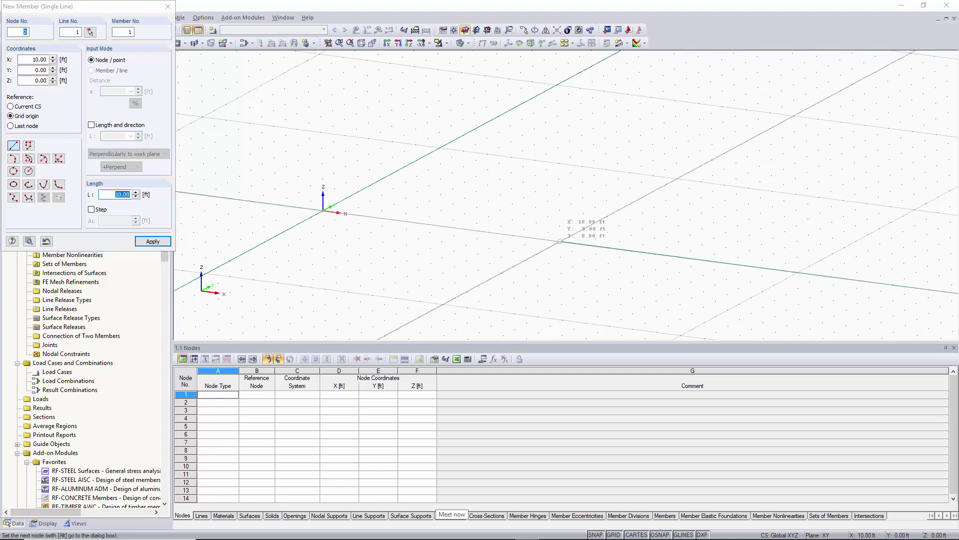
pyautogui.press('Escape')
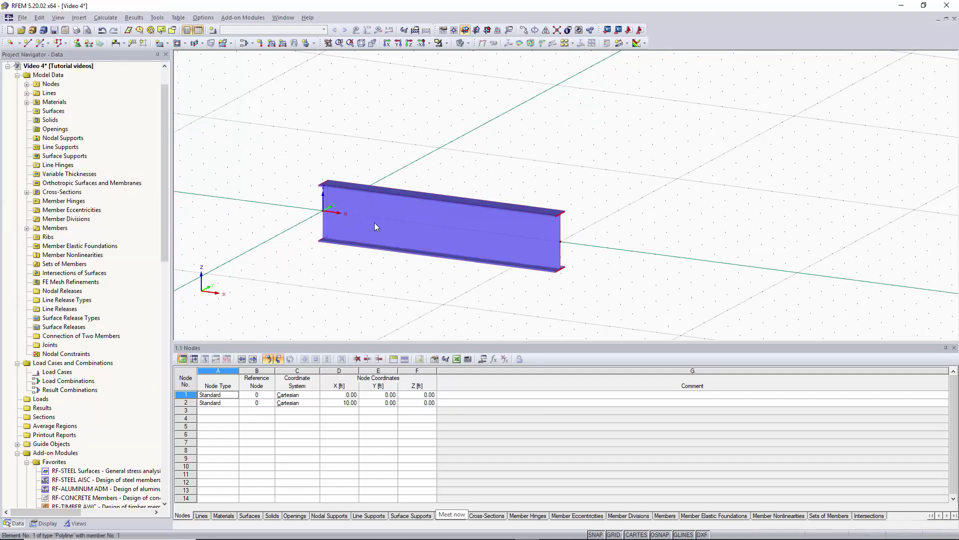
# Define a new fully fixed nodal support type, adding rotational restraints about X and Y to the hinged support's conditions.
pyautogui.click(78, 44)
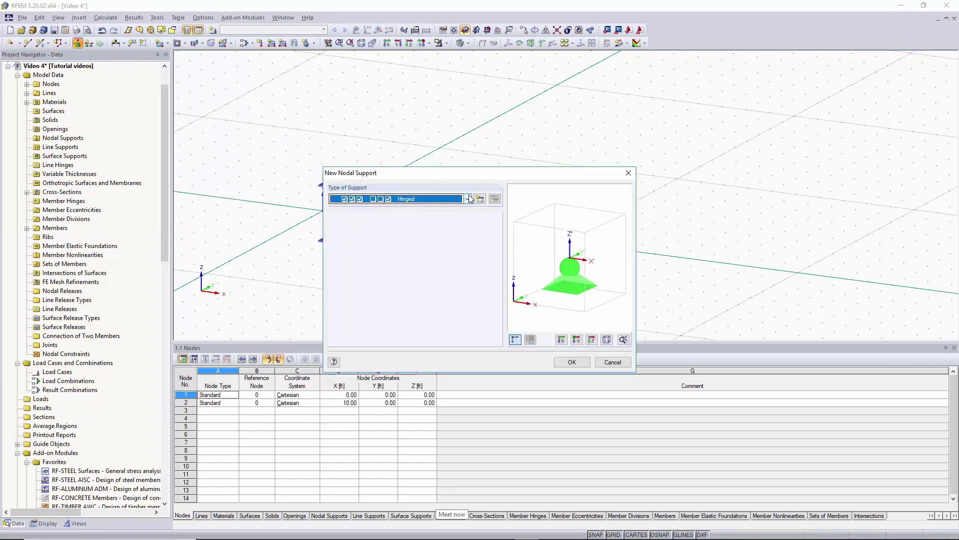
pyautogui.click(479, 200)
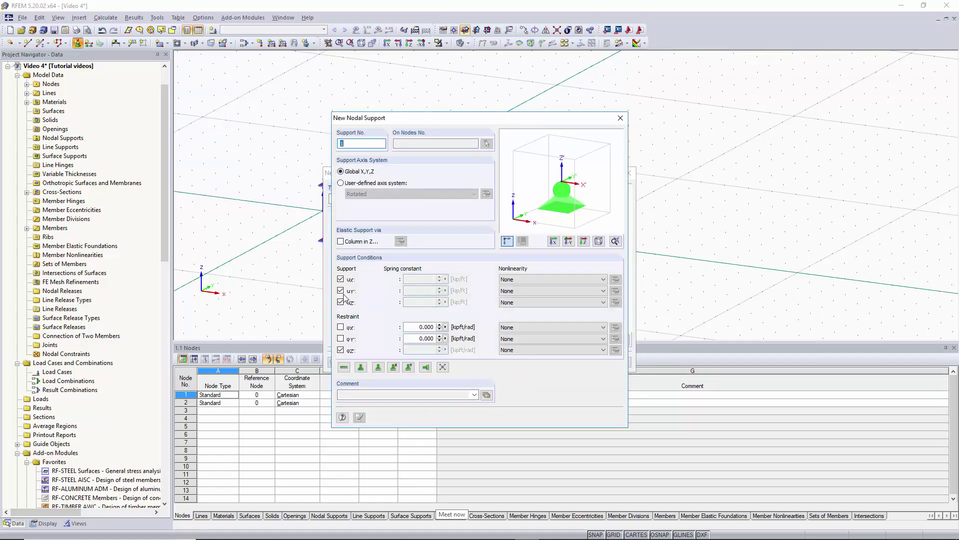
pyautogui.click(341, 328)
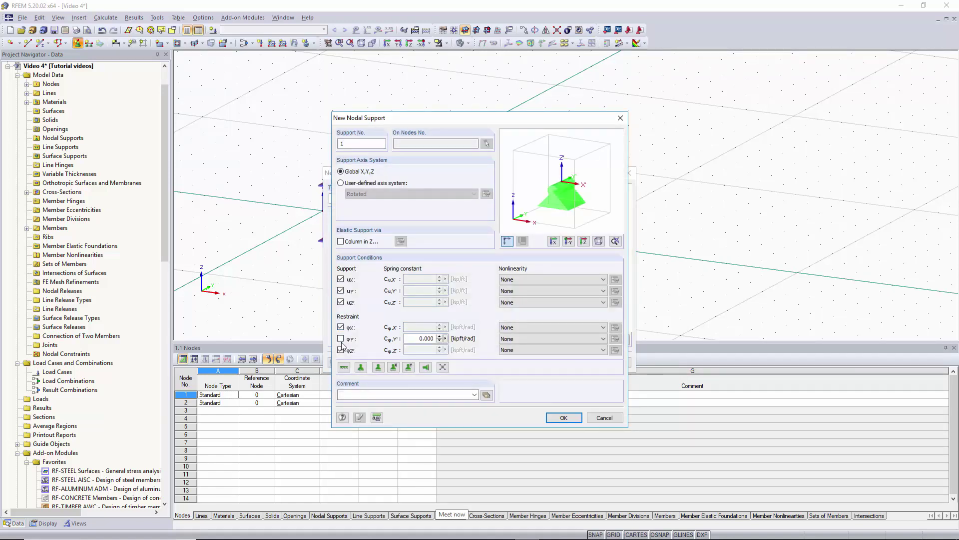
pyautogui.click(341, 339)
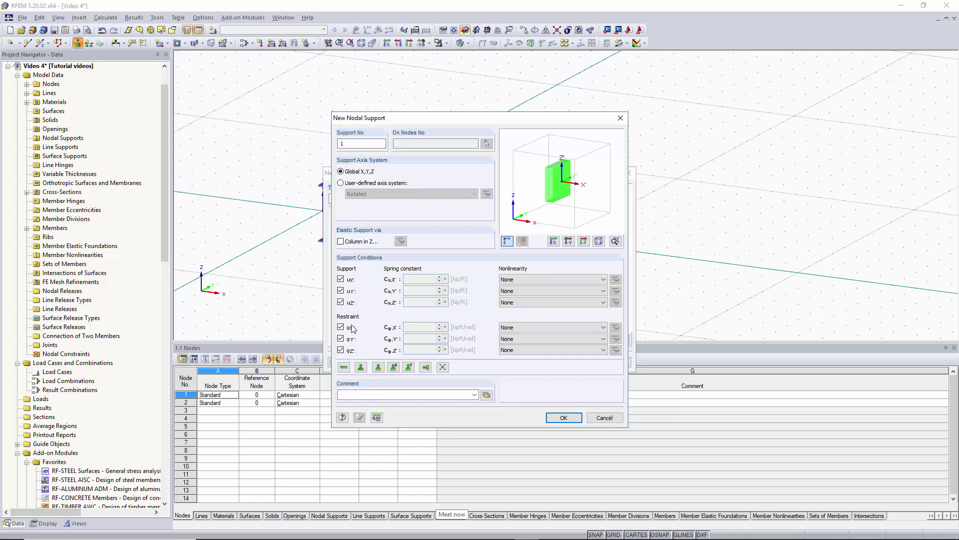
pyautogui.click(564, 418)
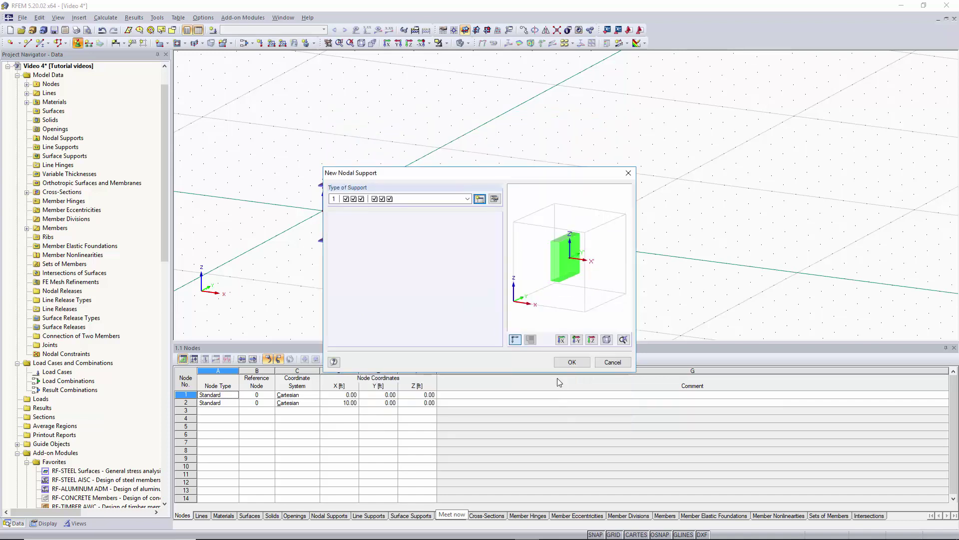
# Confirm the fully fixed support type and place it on the beam's start node at the grid origin.
pyautogui.click(572, 359)
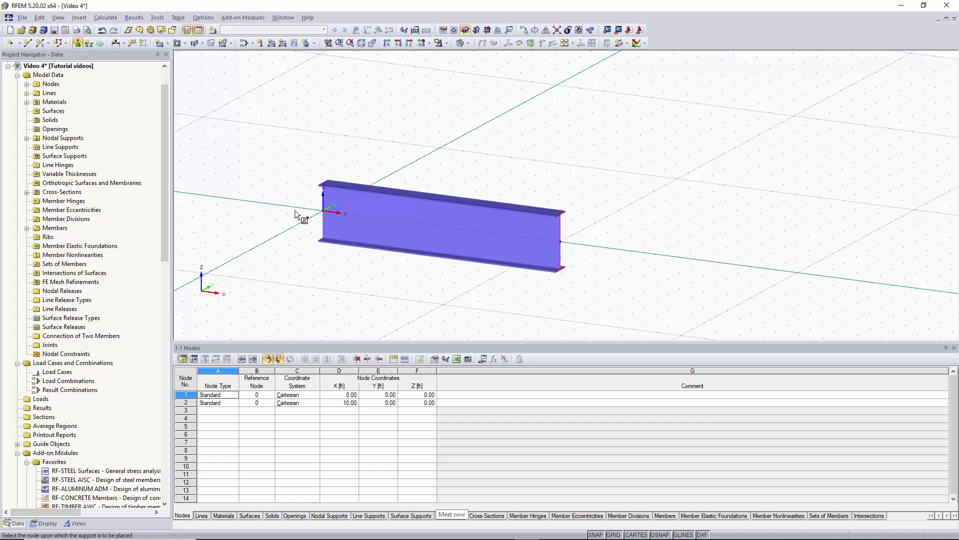
pyautogui.click(324, 210)
pyautogui.press('Escape')
pyautogui.keyDown('ctrl'); pyautogui.moveTo(553, 236); pyautogui.dragTo(414, 151, button='middle'); pyautogui.keyUp('ctrl')
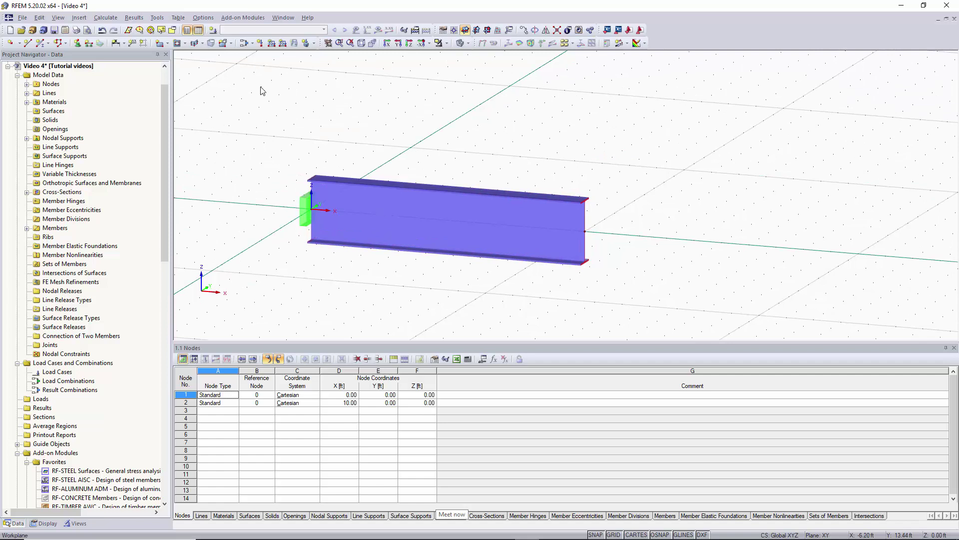
# Create load case LC1 with the description Dead load, using the Dead action category and active self-weight.
pyautogui.click(213, 34)
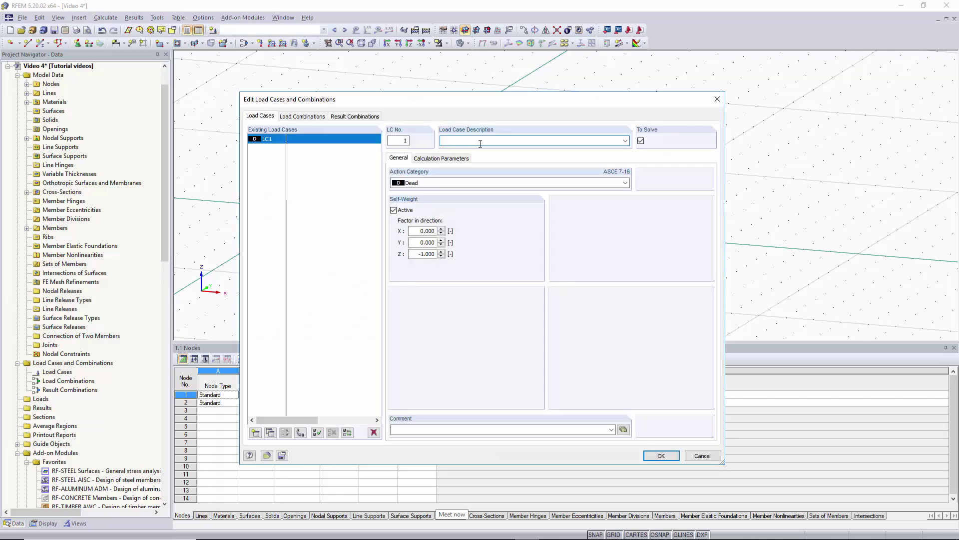
pyautogui.write('Dead load')
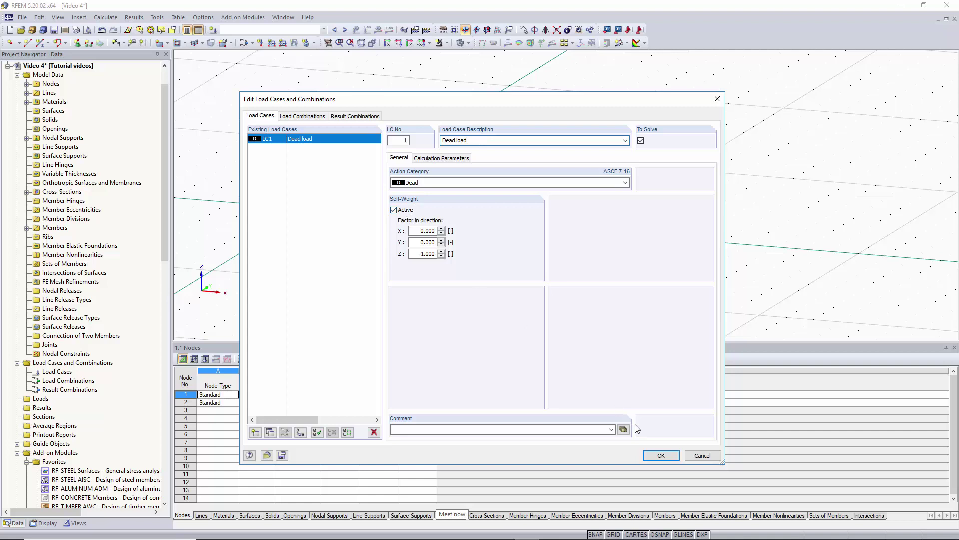
pyautogui.click(660, 455)
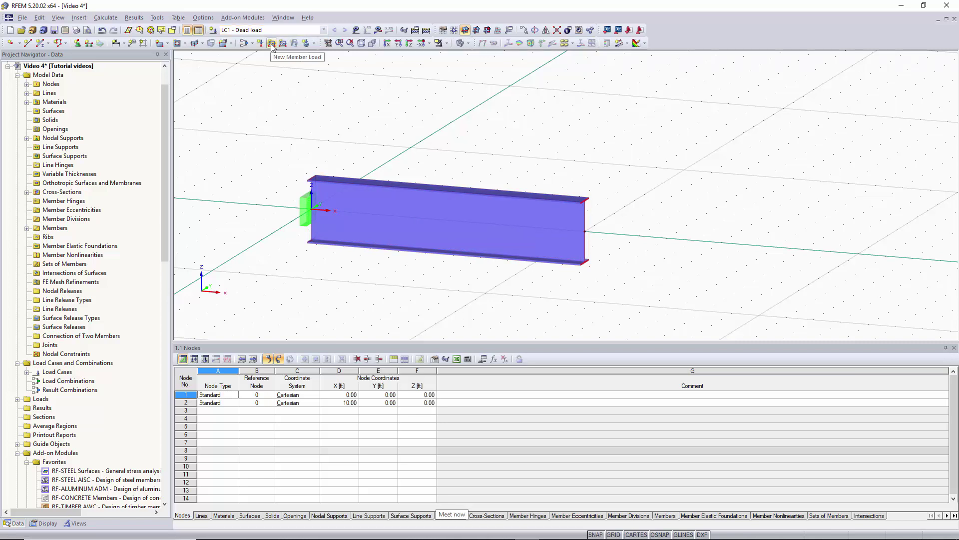
# Start a new trapezoidal force member load in the global ZL direction with p2 set to -10 kip/ft.
pyautogui.click(273, 45)
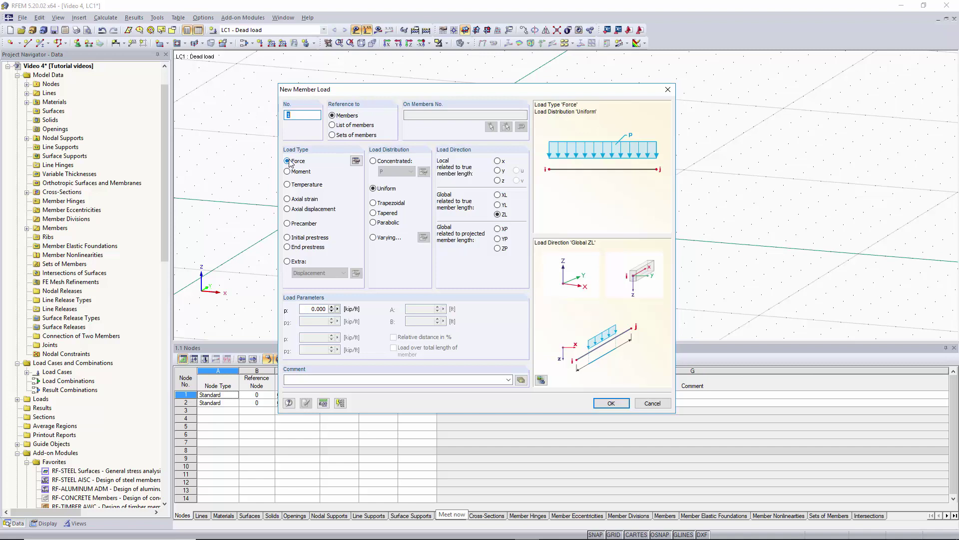
pyautogui.click(390, 201)
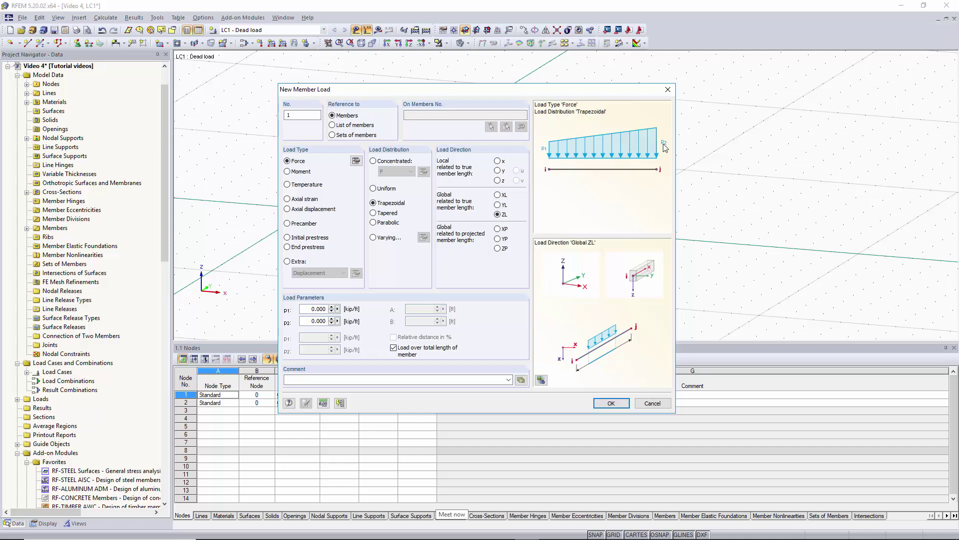
pyautogui.doubleClick(312, 322)
pyautogui.write('10')
# Restrict the trapezoidal load to part of the member using relative distances, with A at 10 % and B at 100 %.
pyautogui.click(394, 348)
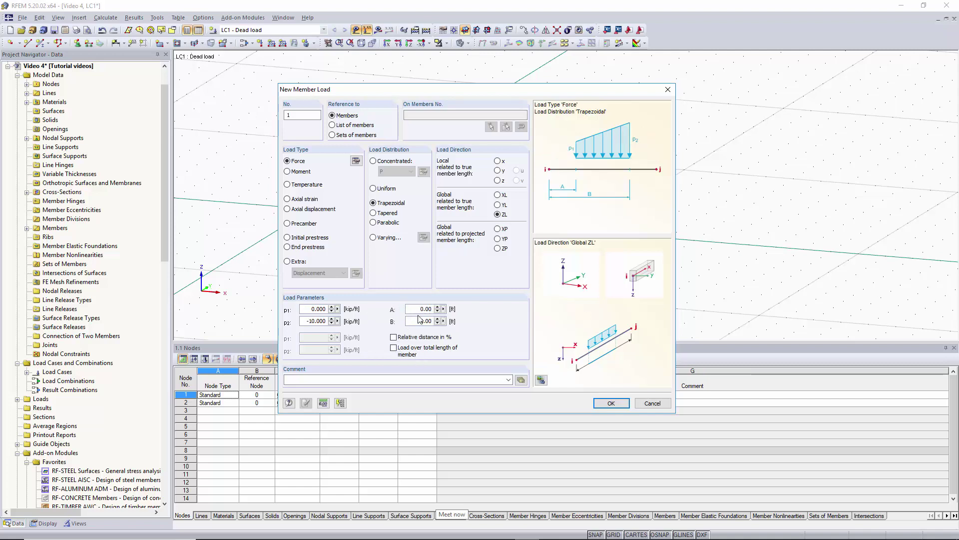
pyautogui.click(394, 337)
pyautogui.moveTo(410, 307); pyautogui.dragTo(479, 306)
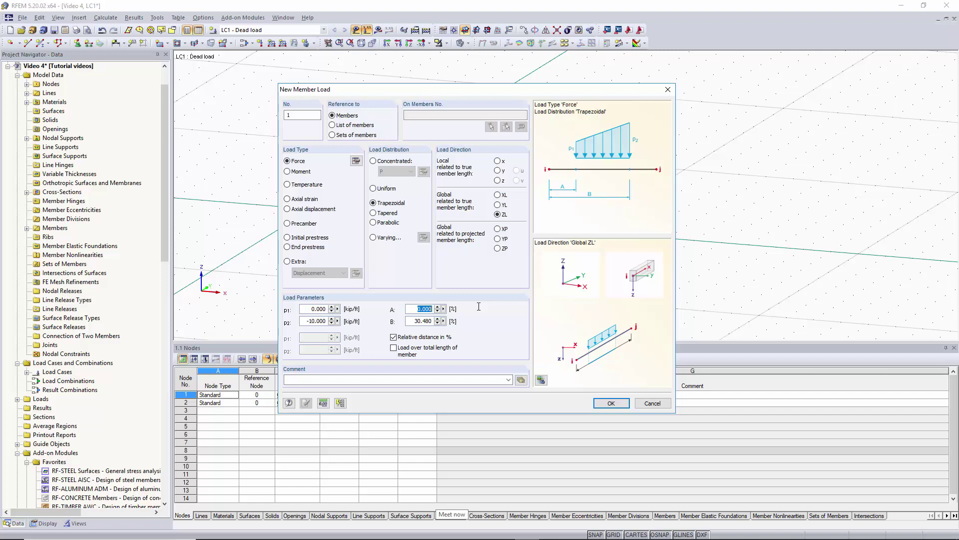
pyautogui.write('10')
pyautogui.press('Tab')
pyautogui.write('100')
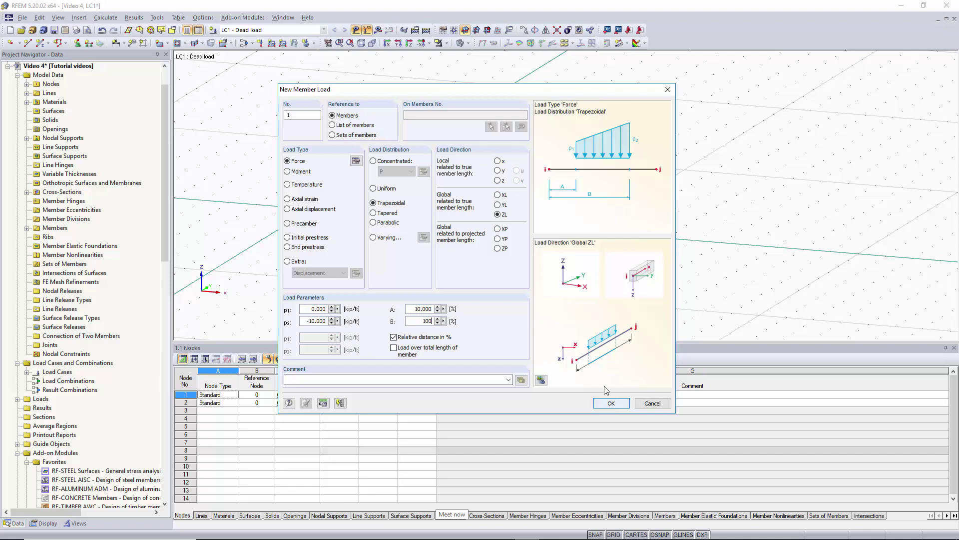
# Confirm the trapezoidal load definition and apply it to the cantilever beam.
pyautogui.click(612, 401)
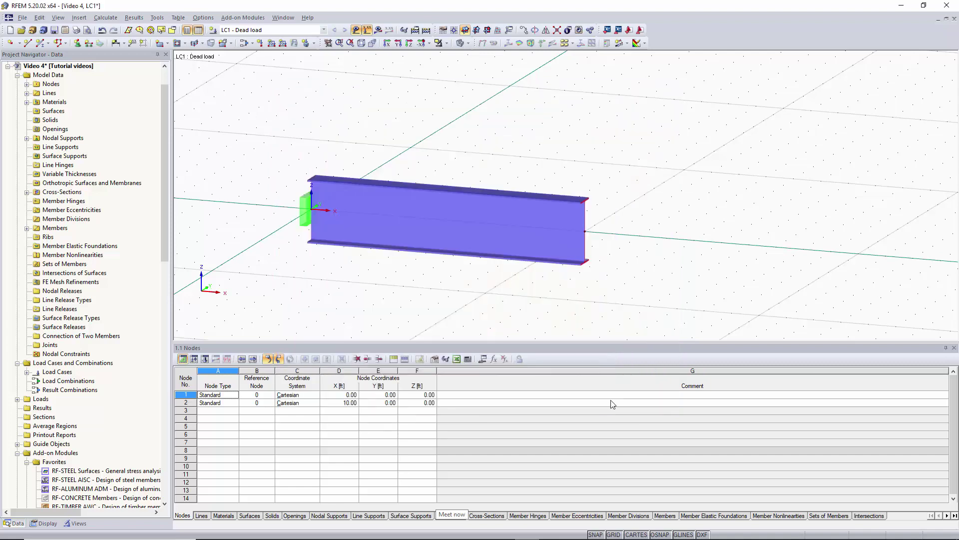
pyautogui.click(467, 212)
pyautogui.press('Escape')
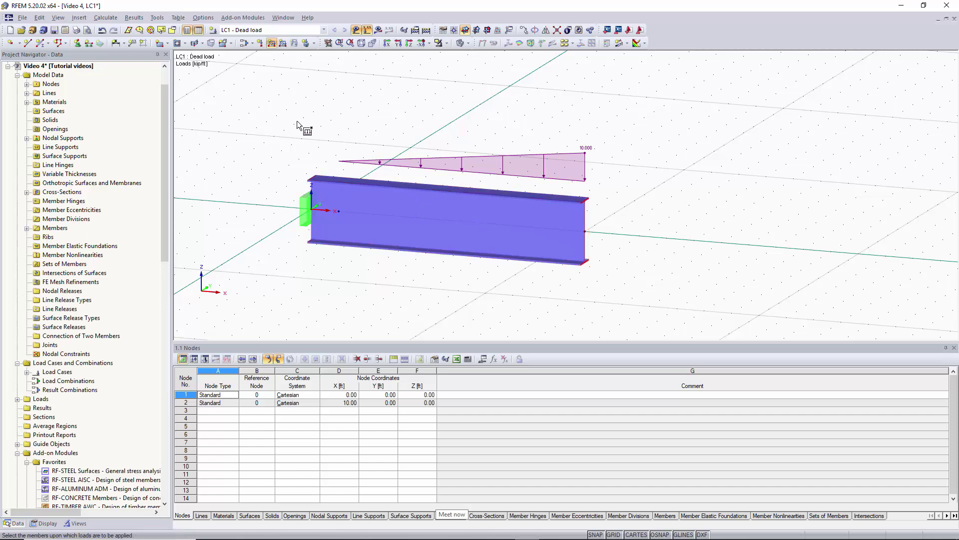
pyautogui.keyDown('ctrl'); pyautogui.moveTo(298, 134); pyautogui.dragTo(344, 121, button='middle'); pyautogui.keyUp('ctrl')
pyautogui.rightClick(343, 120)
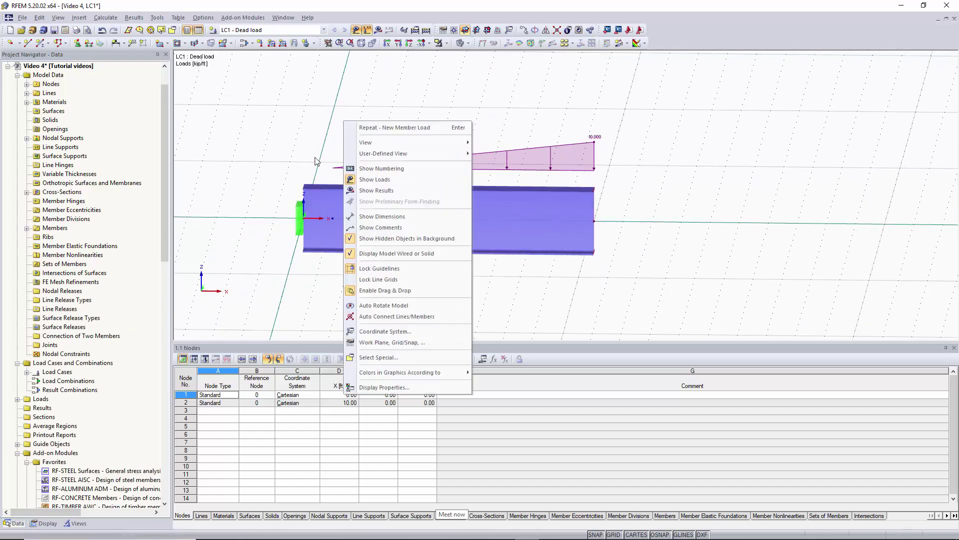
pyautogui.click(316, 156)
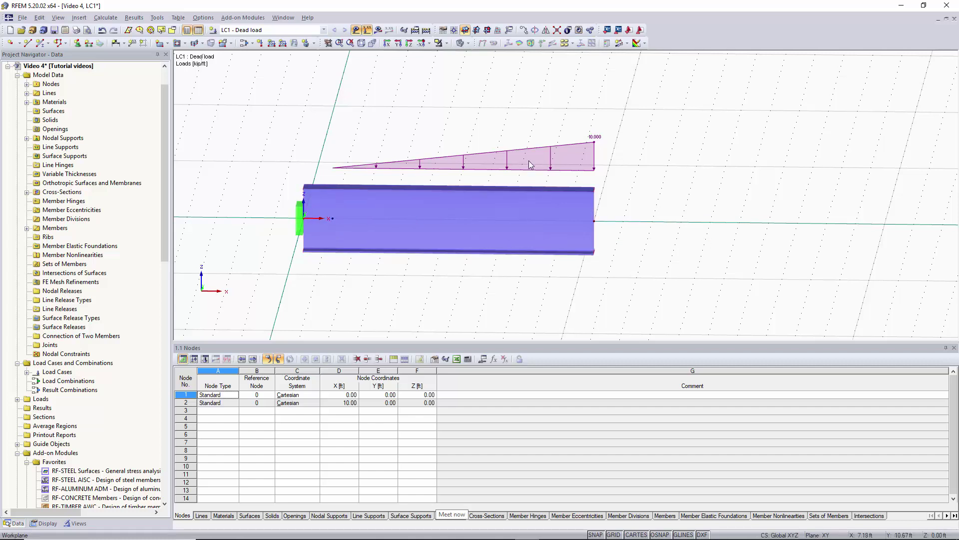
pyautogui.click(574, 251)
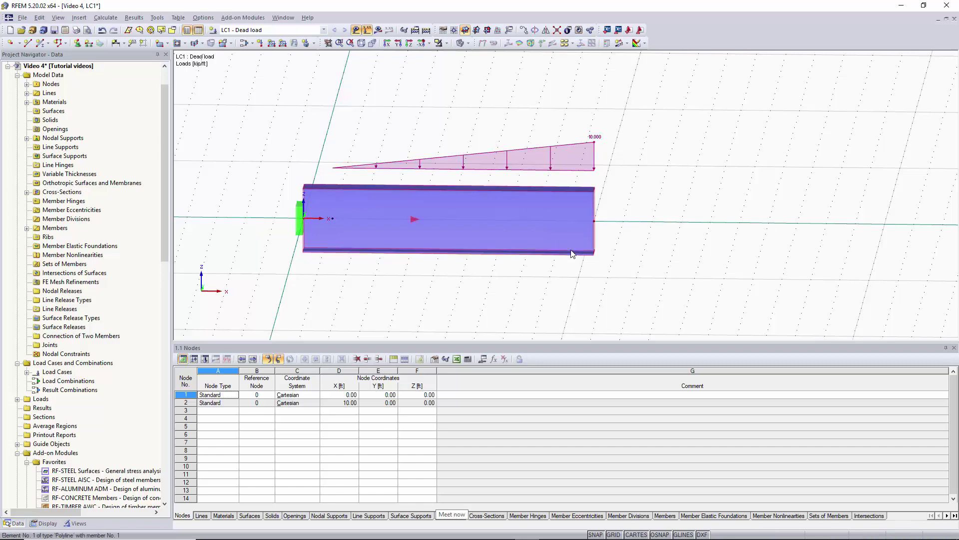
pyautogui.click(461, 103)
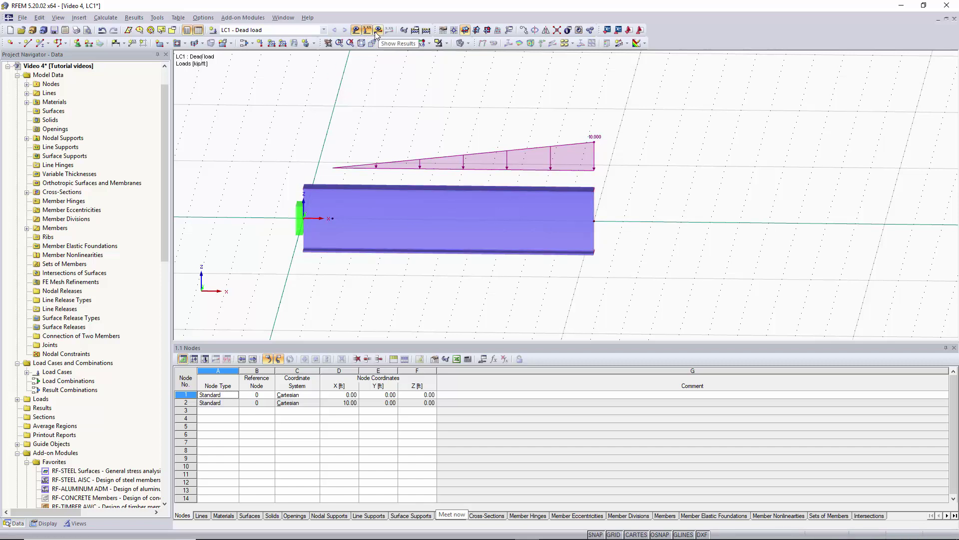
# Calculate the Dead load case and show its global deformation on a wireframe display of the beam.
pyautogui.click(428, 31)
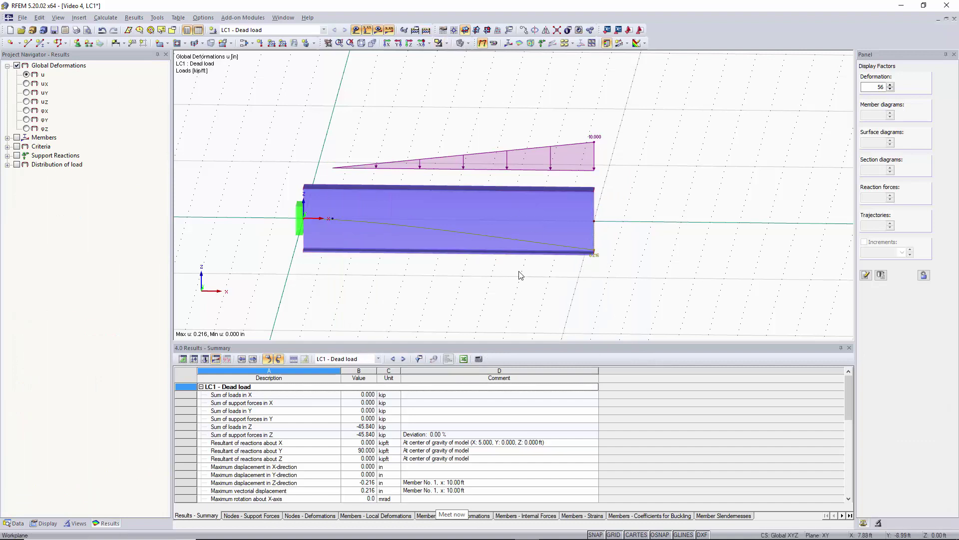
pyautogui.scroll(5, 458, 265)
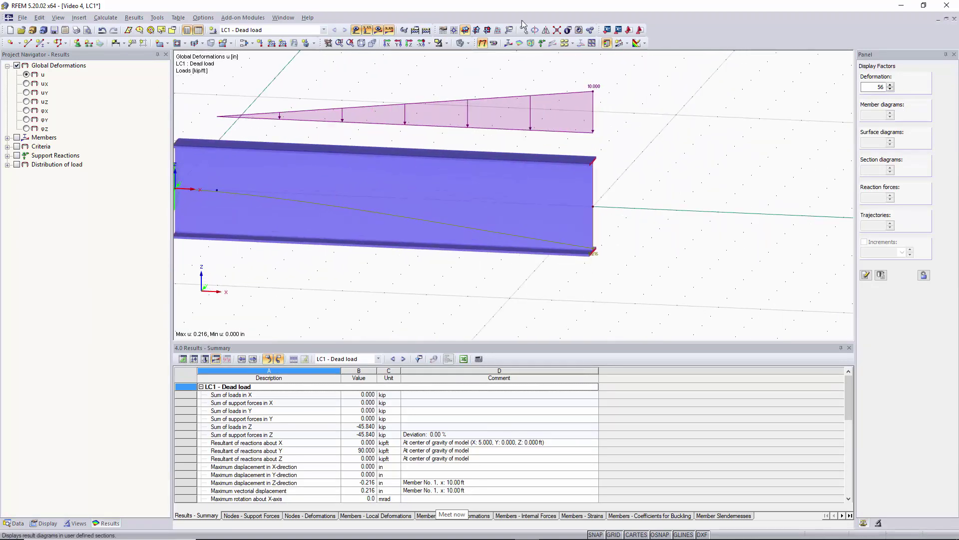
pyautogui.click(460, 43)
pyautogui.scroll(1, 599, 262)
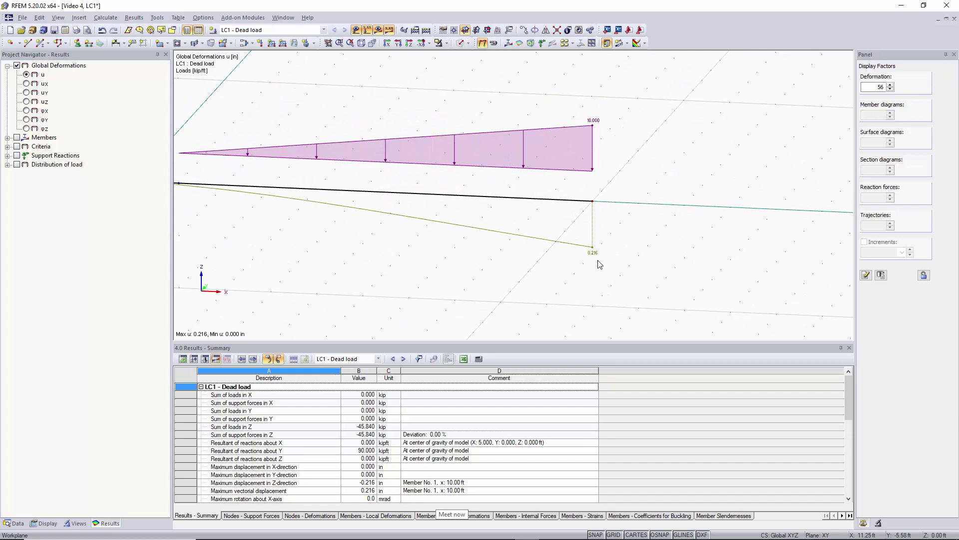
# Display the beam's member results and examine the bending moment My and shear force Vz diagrams.
pyautogui.scroll(-2, 599, 264)
pyautogui.click(17, 137)
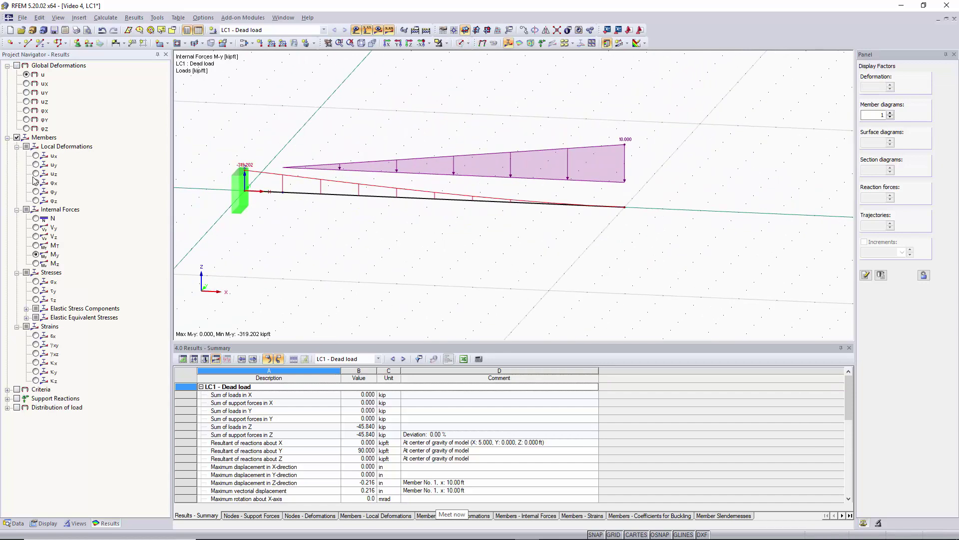
pyautogui.click(35, 236)
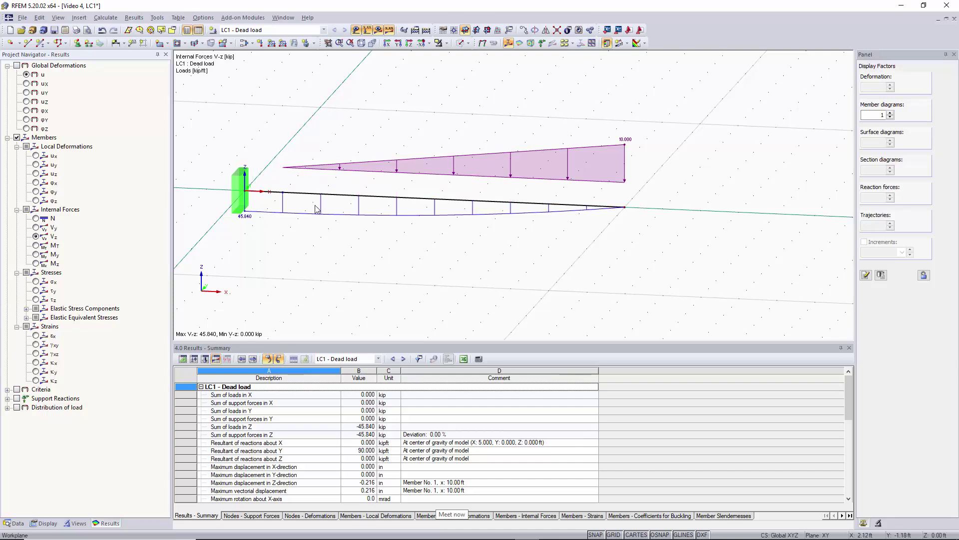
pyautogui.scroll(1, 242, 223)
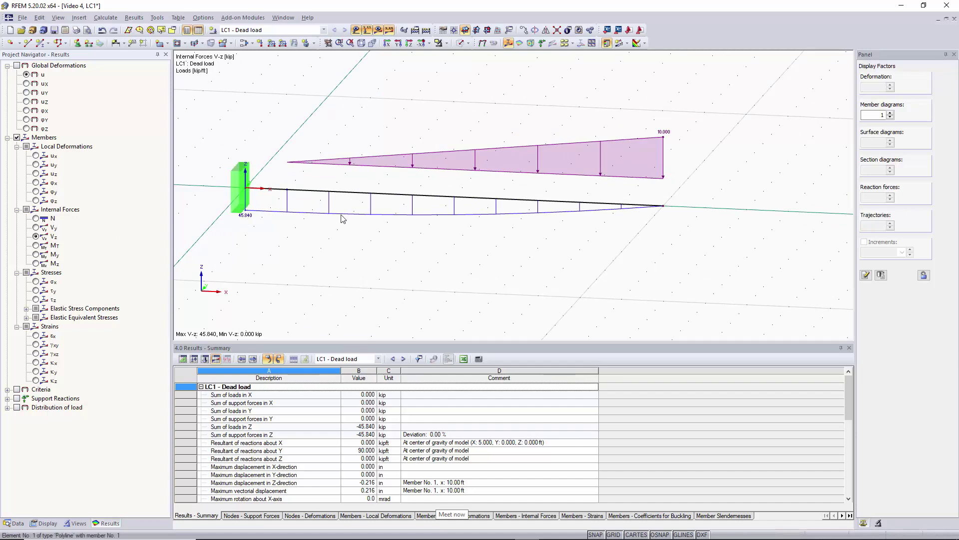
pyautogui.keyDown('ctrl'); pyautogui.moveTo(341, 215); pyautogui.dragTo(424, 268, button='middle'); pyautogui.keyUp('ctrl')
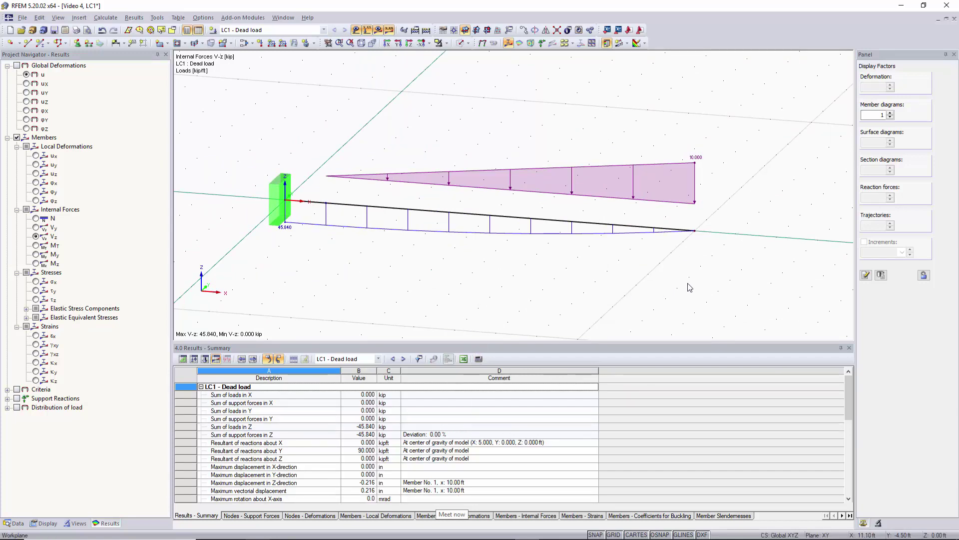
pyautogui.keyDown('ctrl'); pyautogui.moveTo(453, 119); pyautogui.dragTo(411, 121, button='middle'); pyautogui.keyUp('ctrl')
pyautogui.rightClick(411, 122)
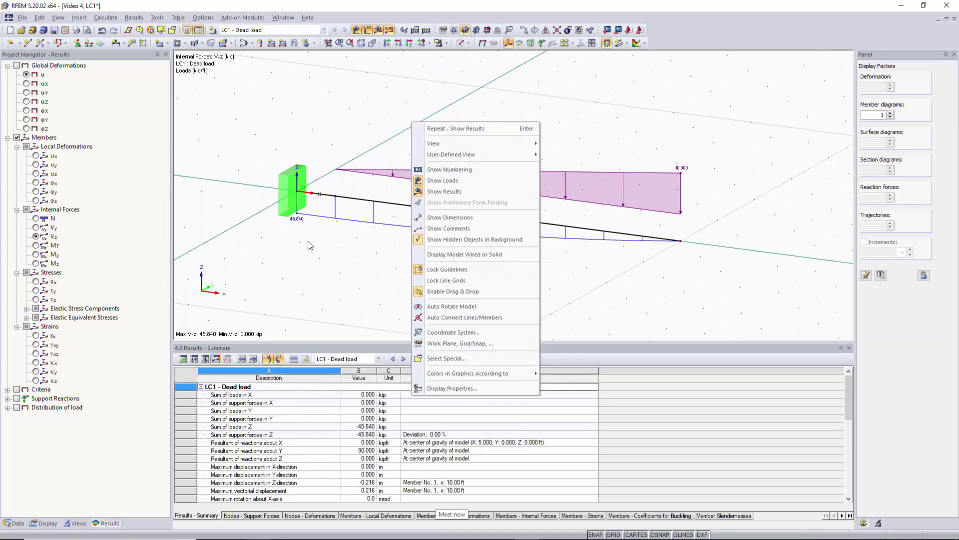
pyautogui.click(308, 244)
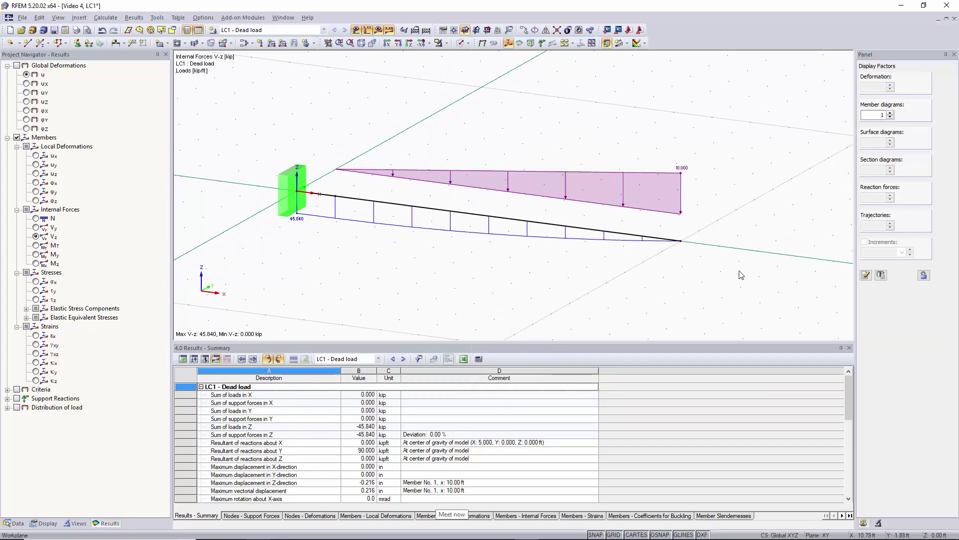